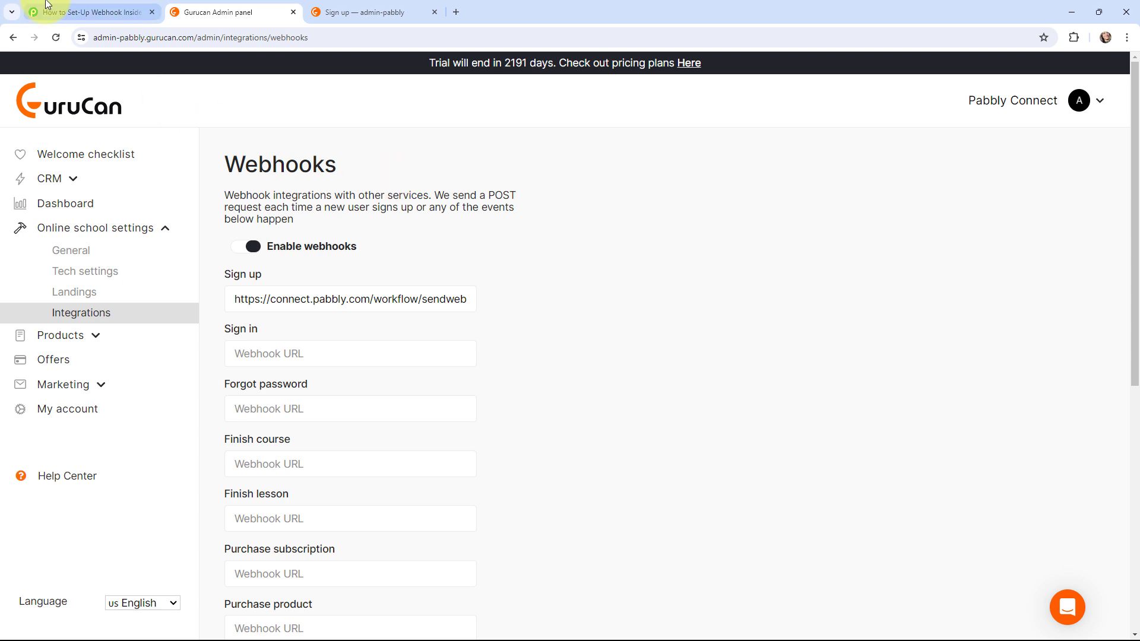
# - Switch to the Pabbly Connect workflow 'How to Set-Up Webhook Inside Gurucan'
pyautogui.click(89, 12)
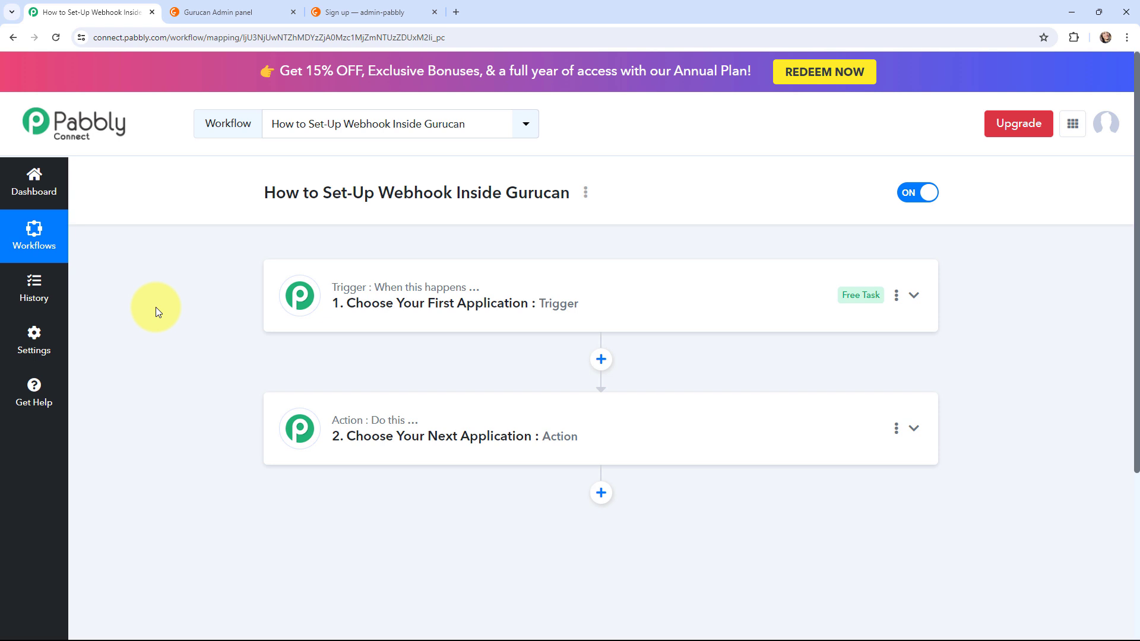
# - Choose Gurucan as the trigger app, with New User as the trigger event
pyautogui.click(299, 291)
pyautogui.click(342, 376)
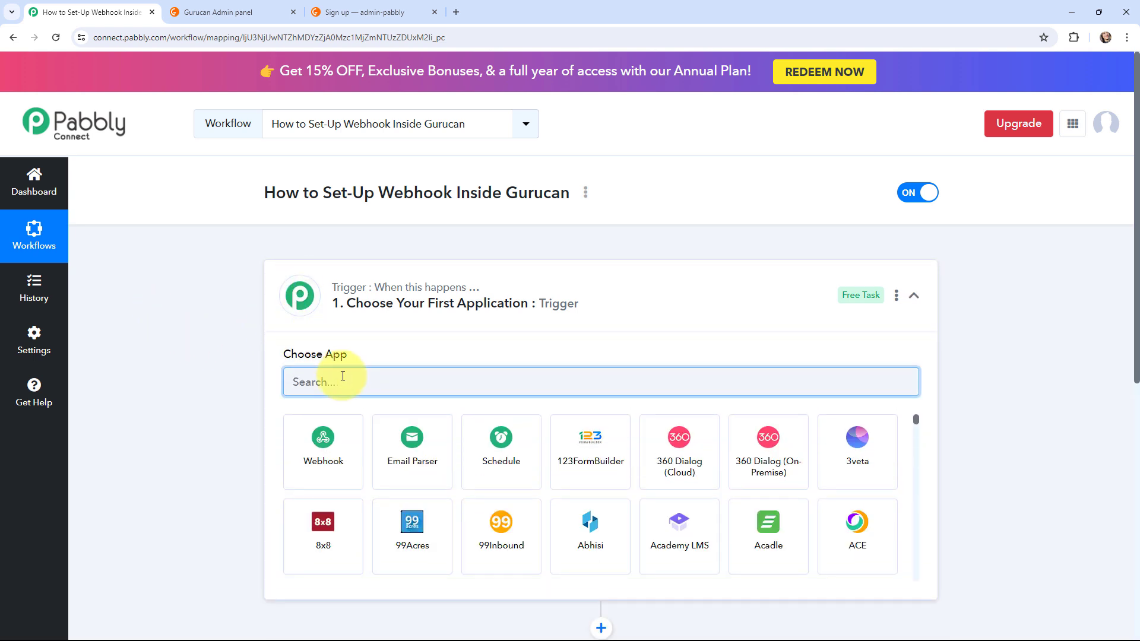
pyautogui.write('gurucan')
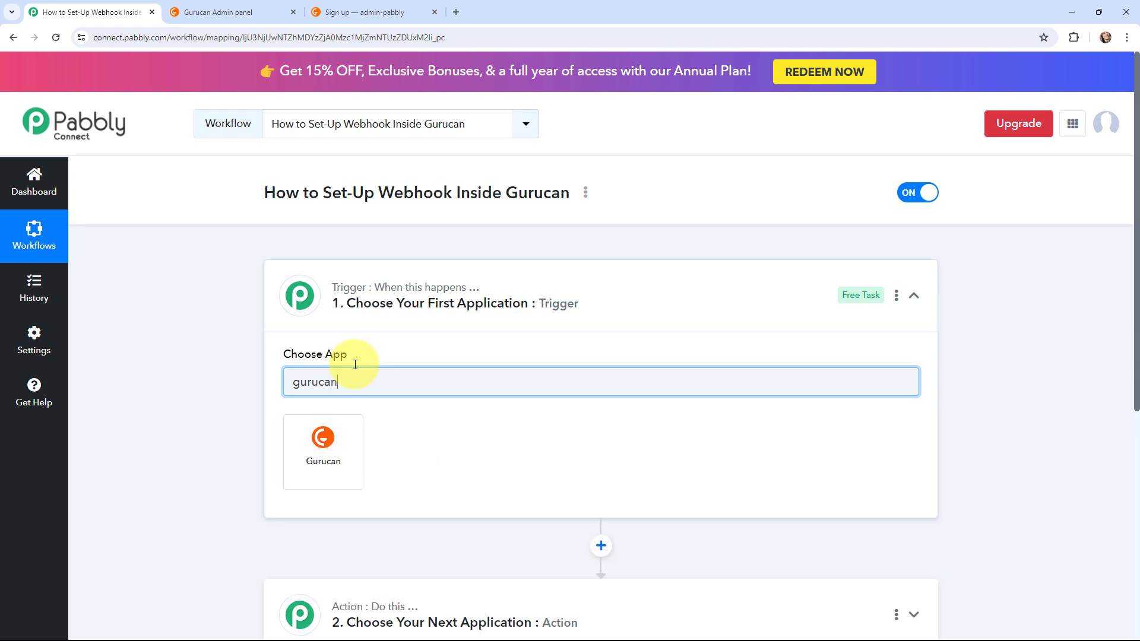
pyautogui.click(336, 442)
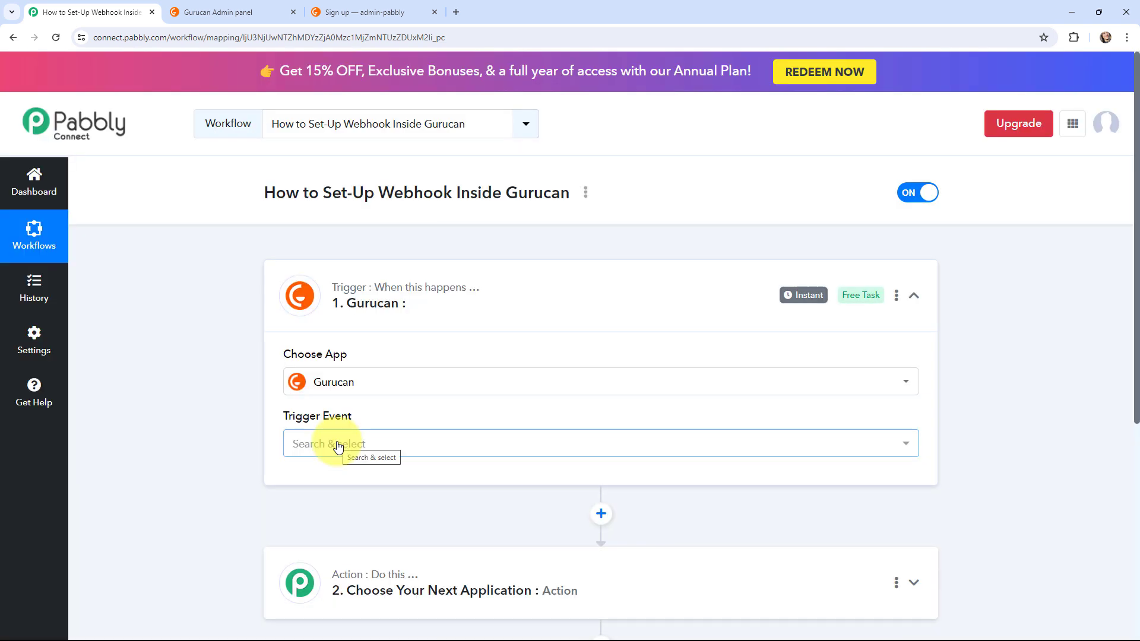
pyautogui.click(339, 446)
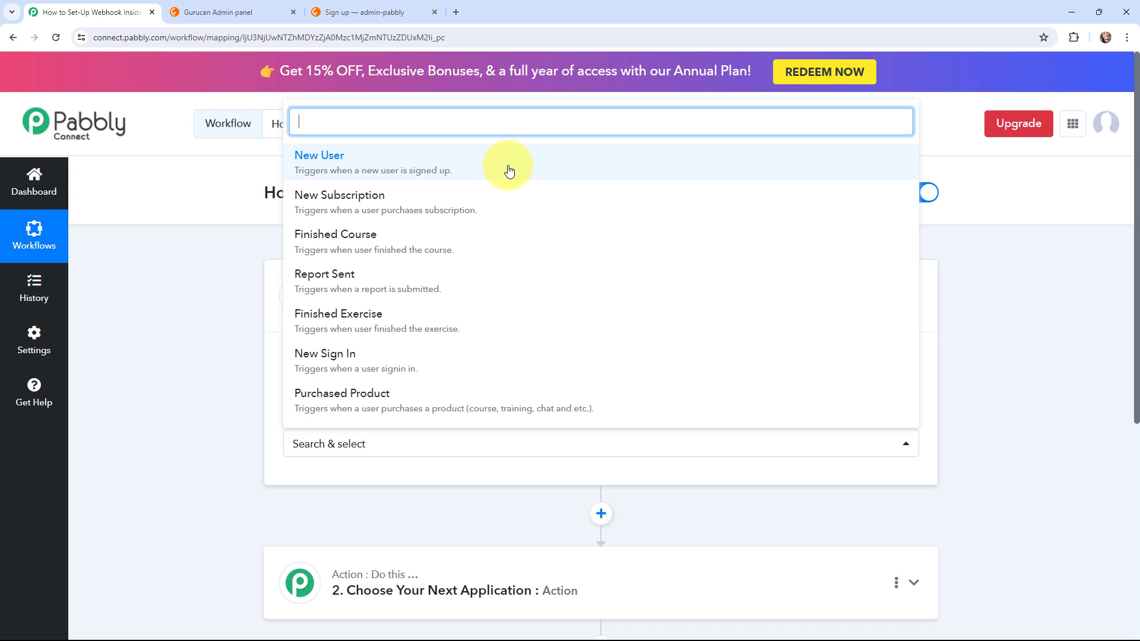
pyautogui.click(373, 164)
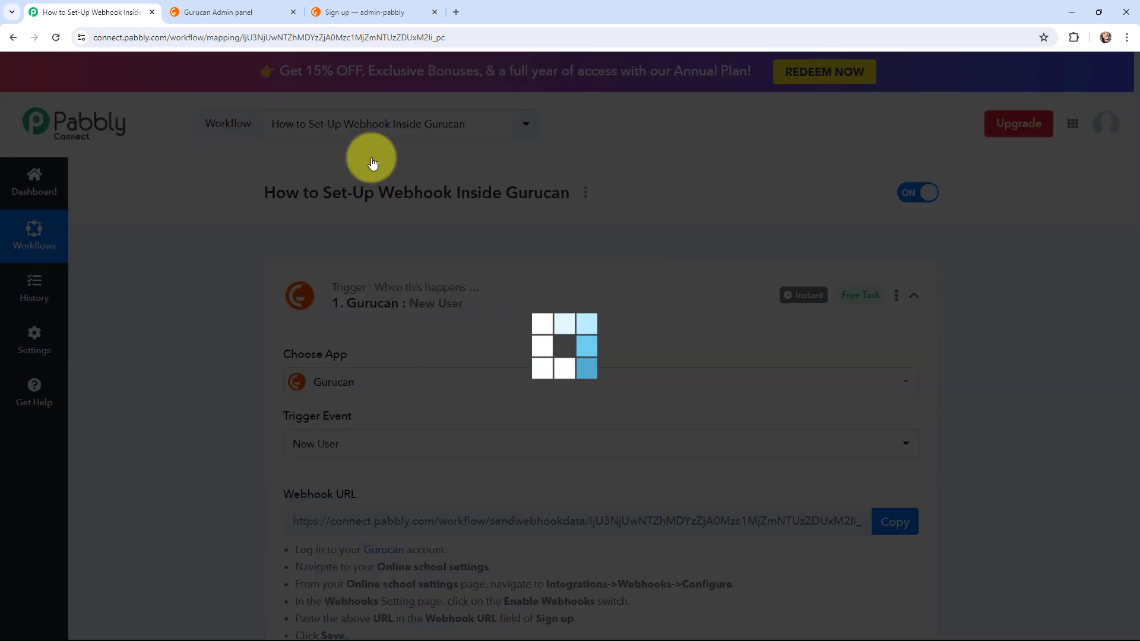
# - Read the Webhook URL setup instructions, then switch to the Gurucan admin panel
pyautogui.scroll(-3, 204, 294)
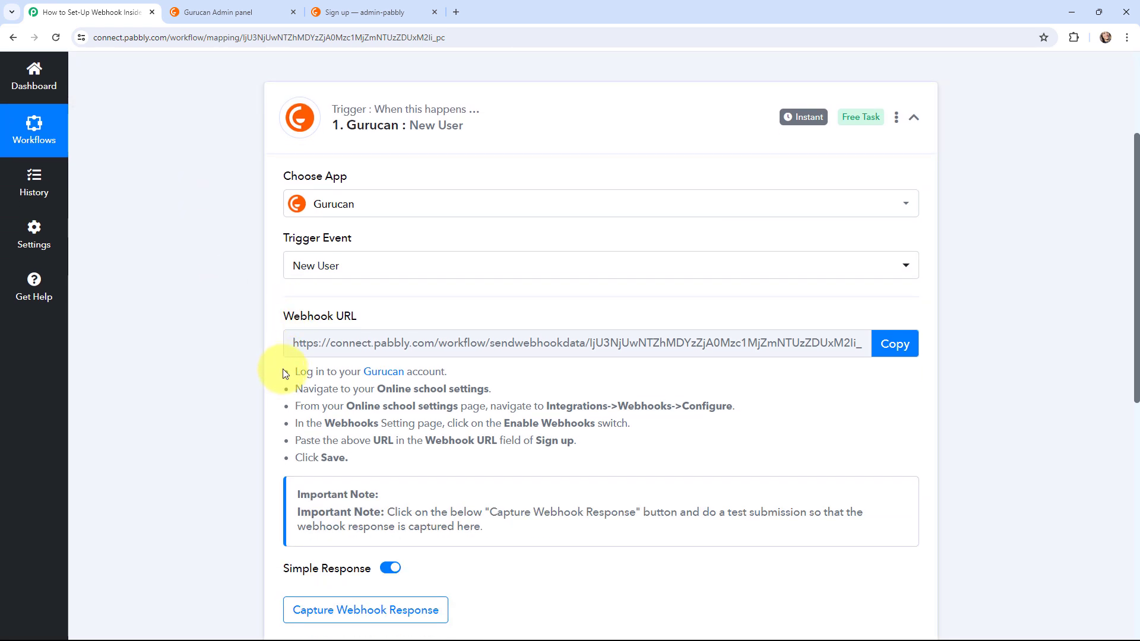
pyautogui.moveTo(282, 369); pyautogui.dragTo(356, 466)
pyautogui.click(272, 455)
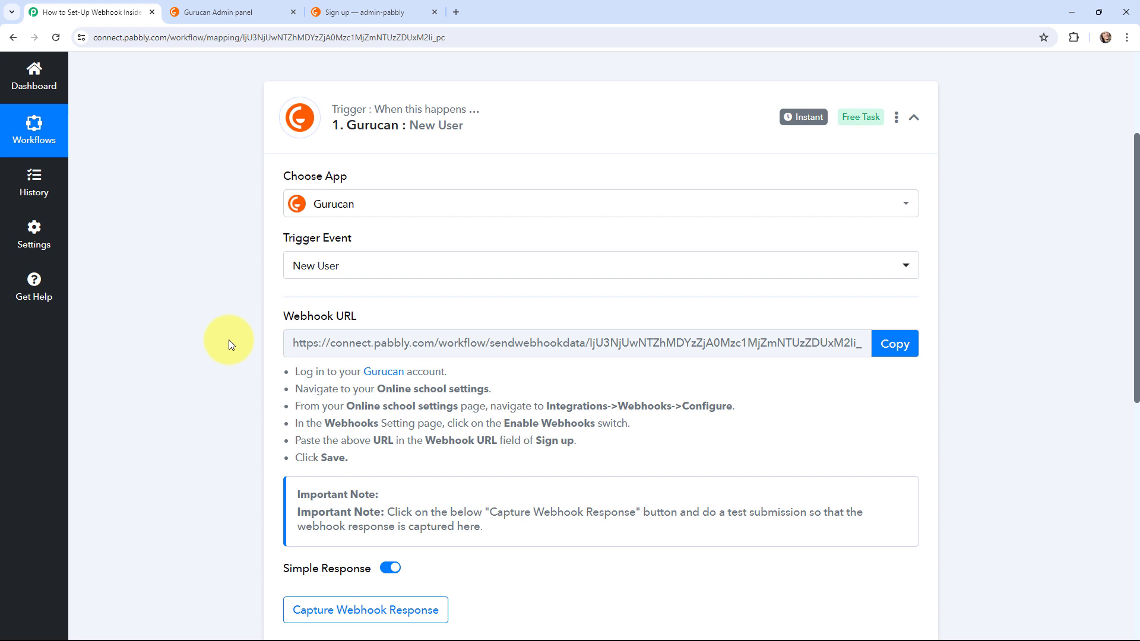
pyautogui.hotkey('ctrl', 'Tab')
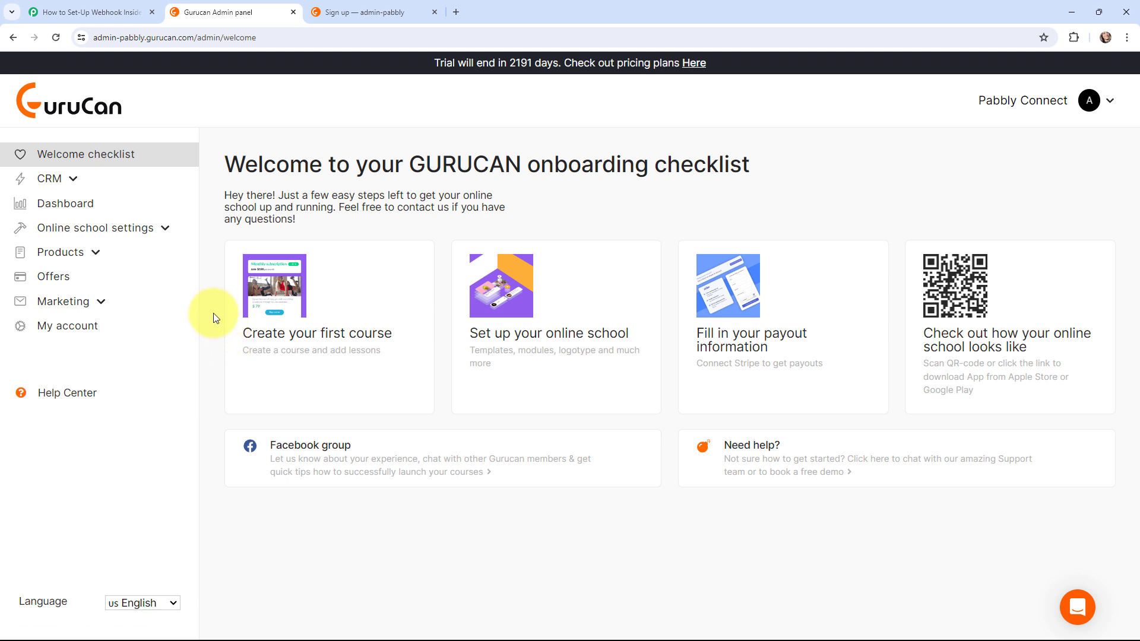
# - Turn on Enable webhooks under Online school settings > Integrations > Webhooks
pyautogui.click(163, 231)
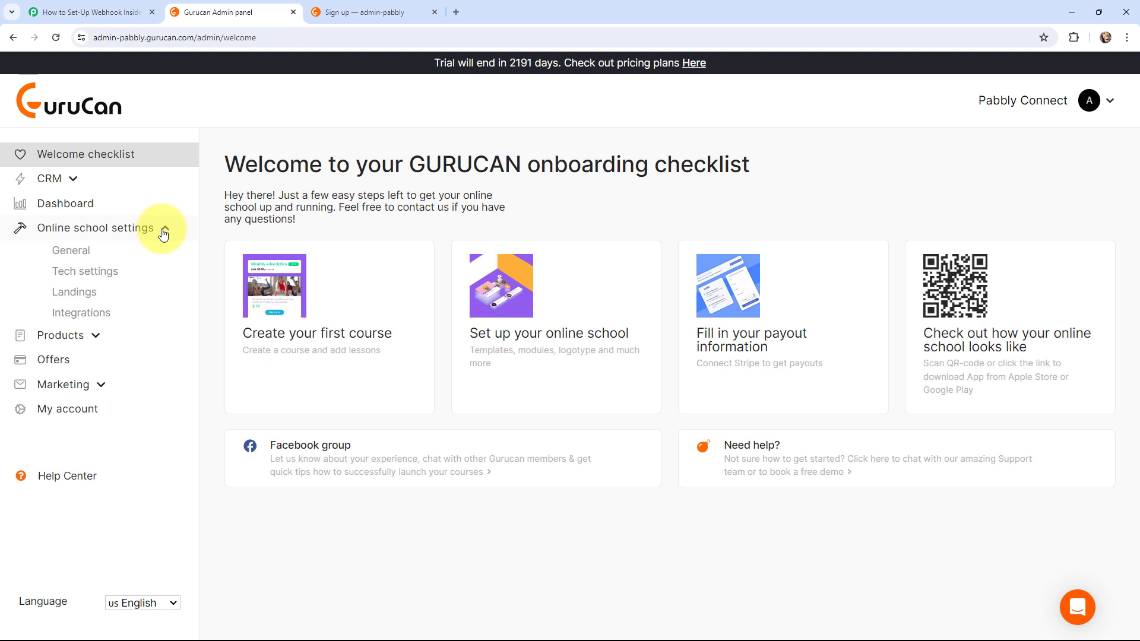
pyautogui.click(95, 315)
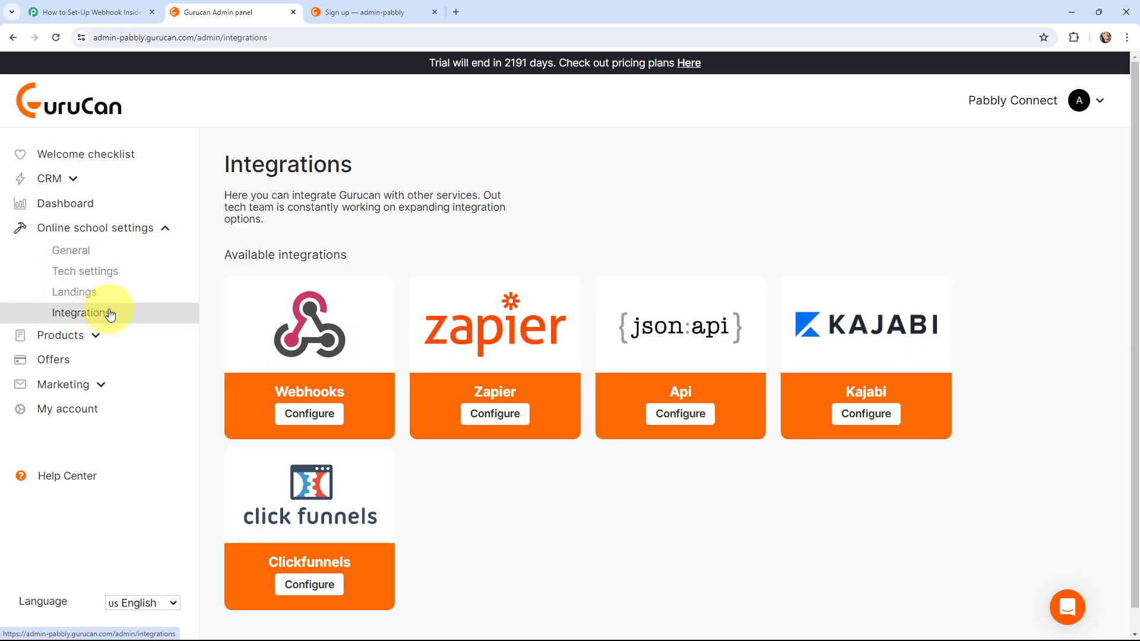
pyautogui.click(310, 413)
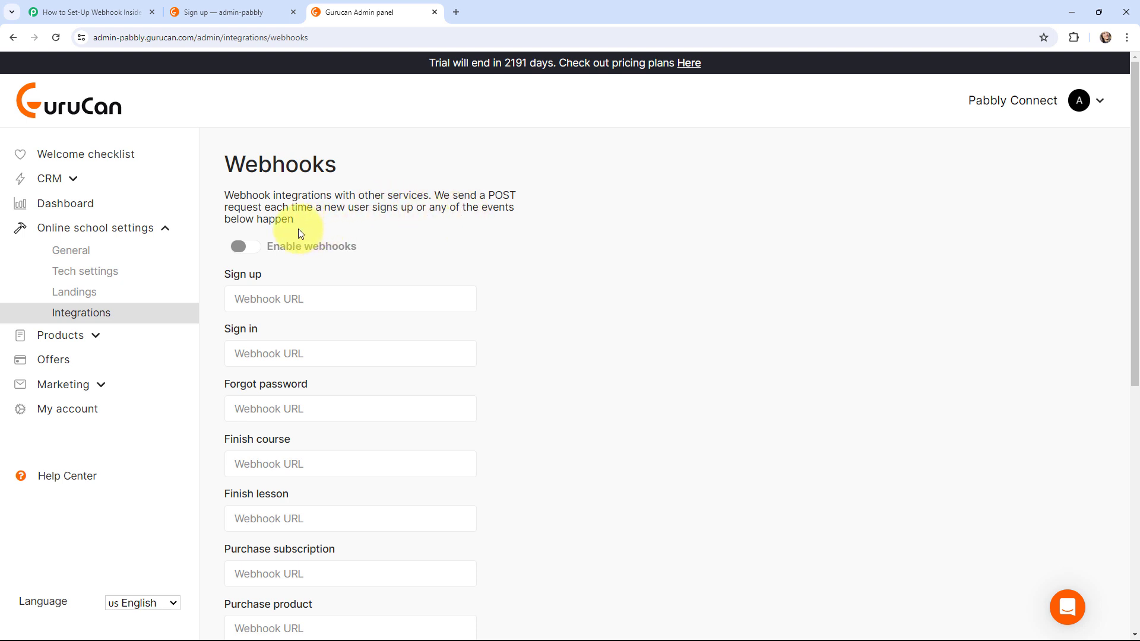
pyautogui.click(252, 248)
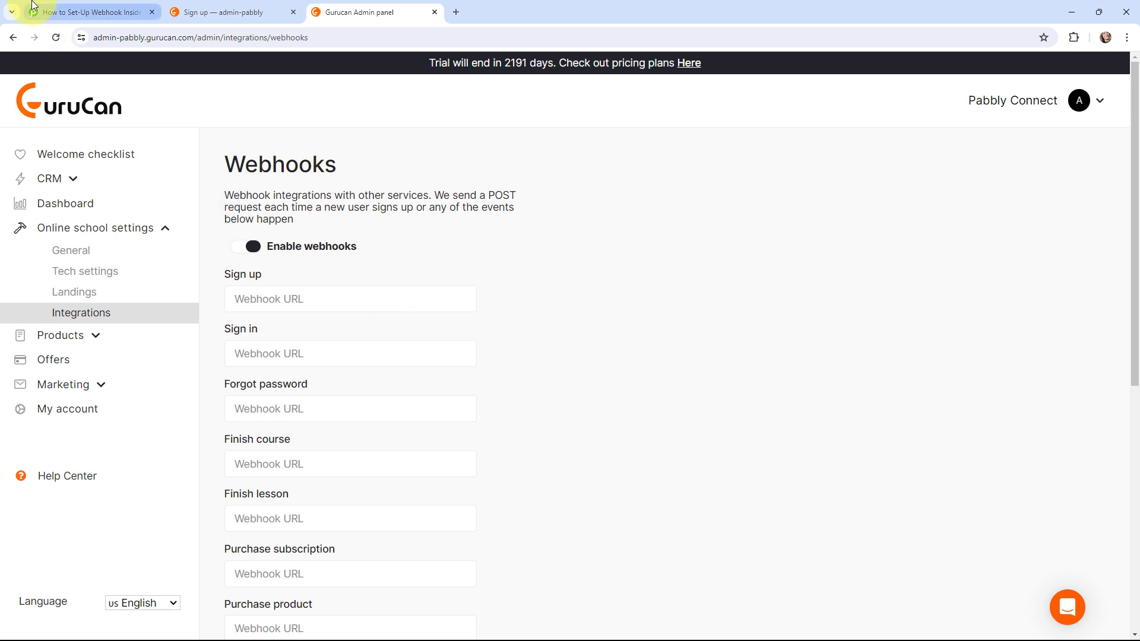
pyautogui.click(89, 12)
# - Copy the Pabbly webhook URL into Gurucan's Sign up webhook field and save the settings
pyautogui.click(894, 343)
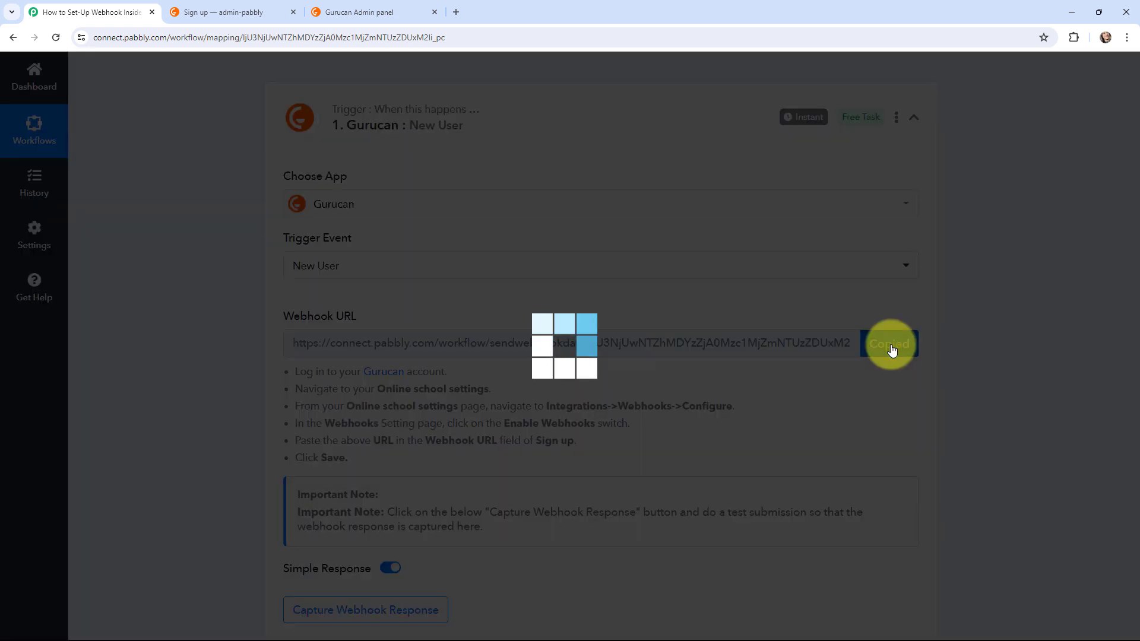
pyautogui.click(387, 8)
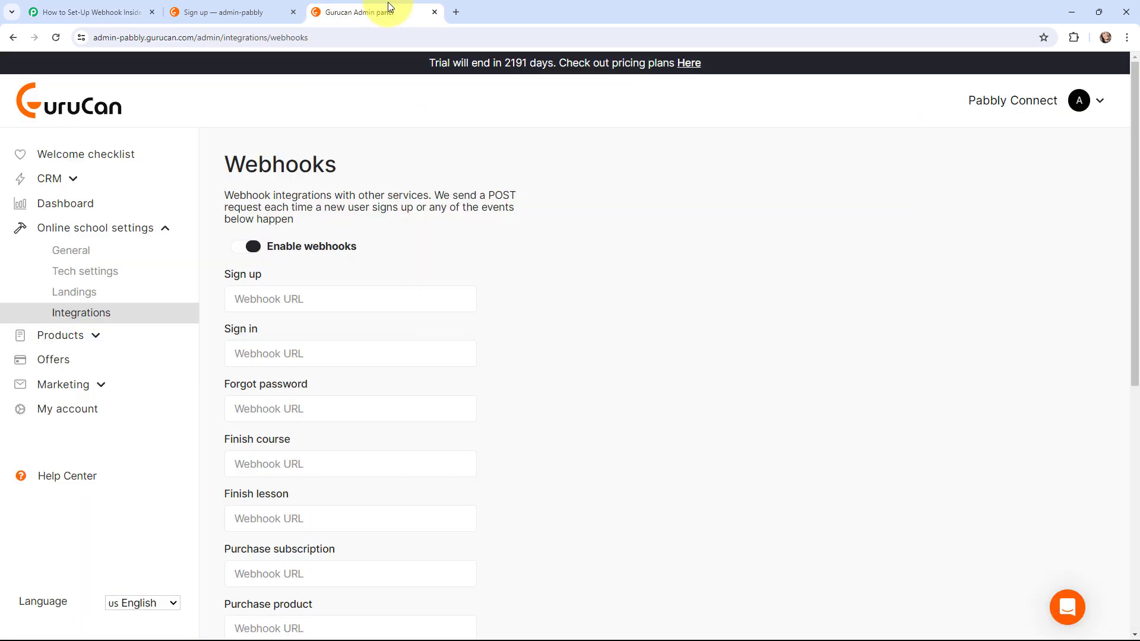
pyautogui.click(339, 291)
pyautogui.hotkey('ctrl', 'v')
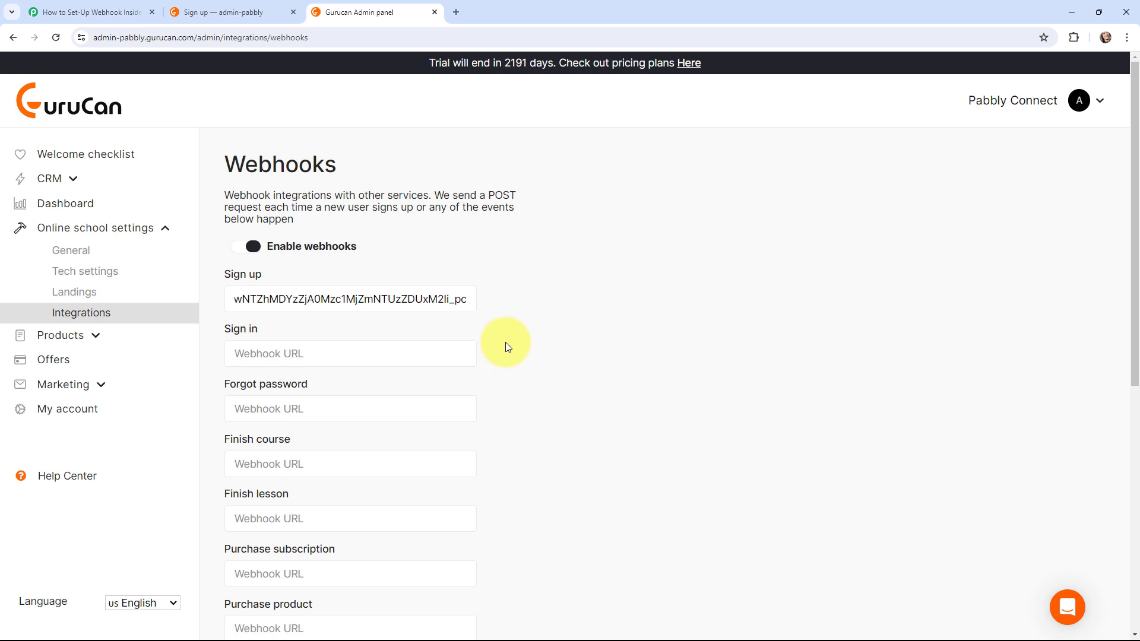
pyautogui.scroll(-7, 503, 344)
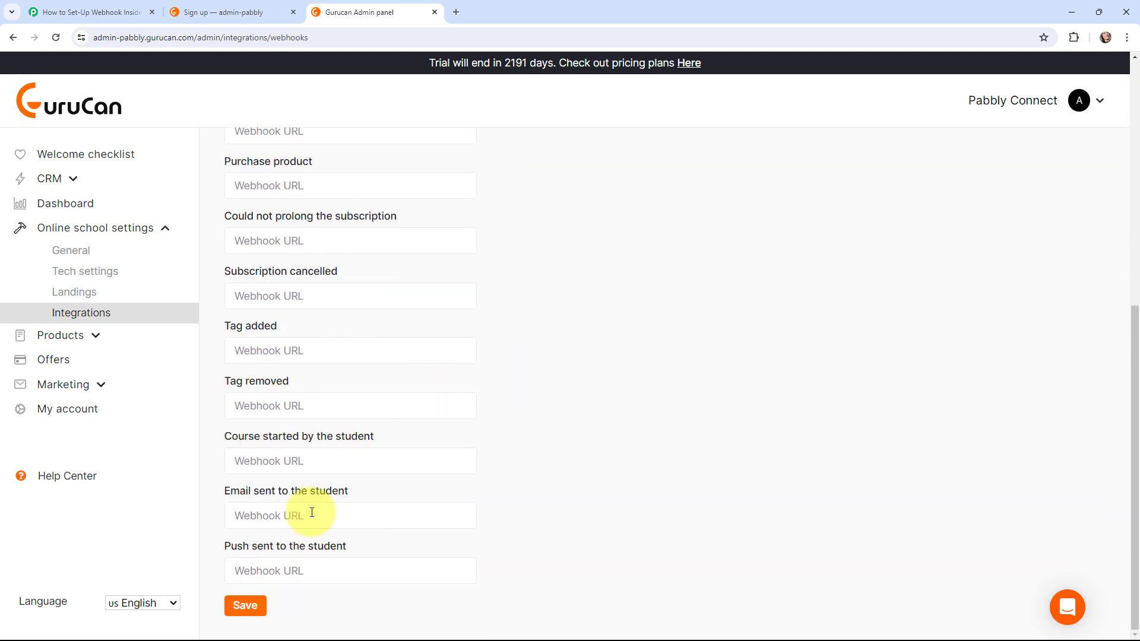
pyautogui.click(244, 615)
pyautogui.scroll(8, 686, 442)
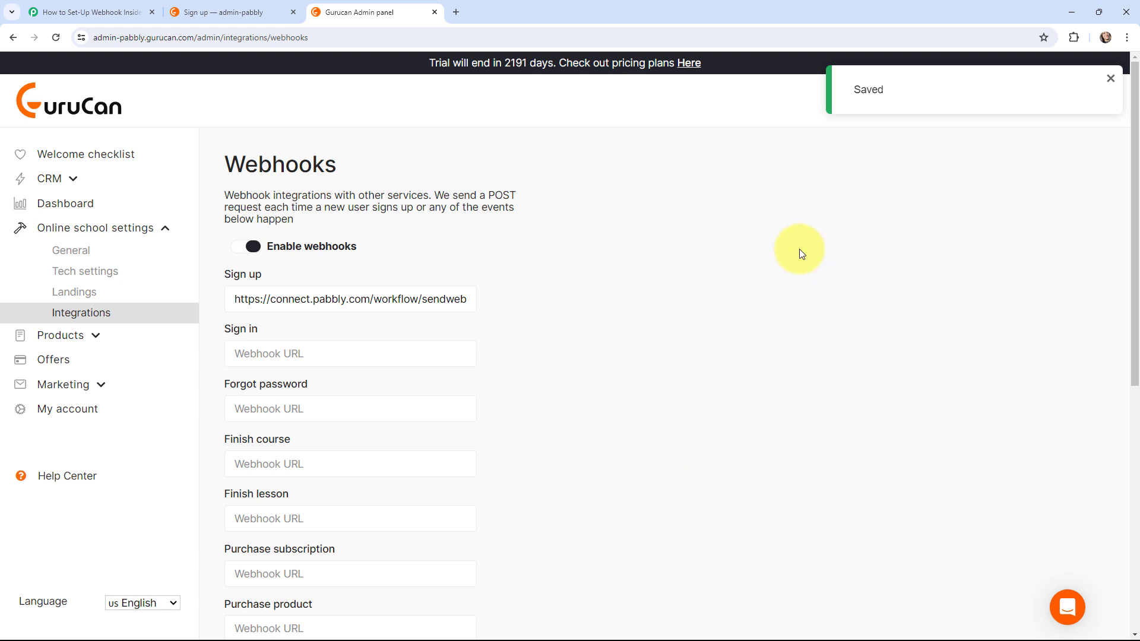
pyautogui.hotkey('ctrl', 'shift', 'pageup')
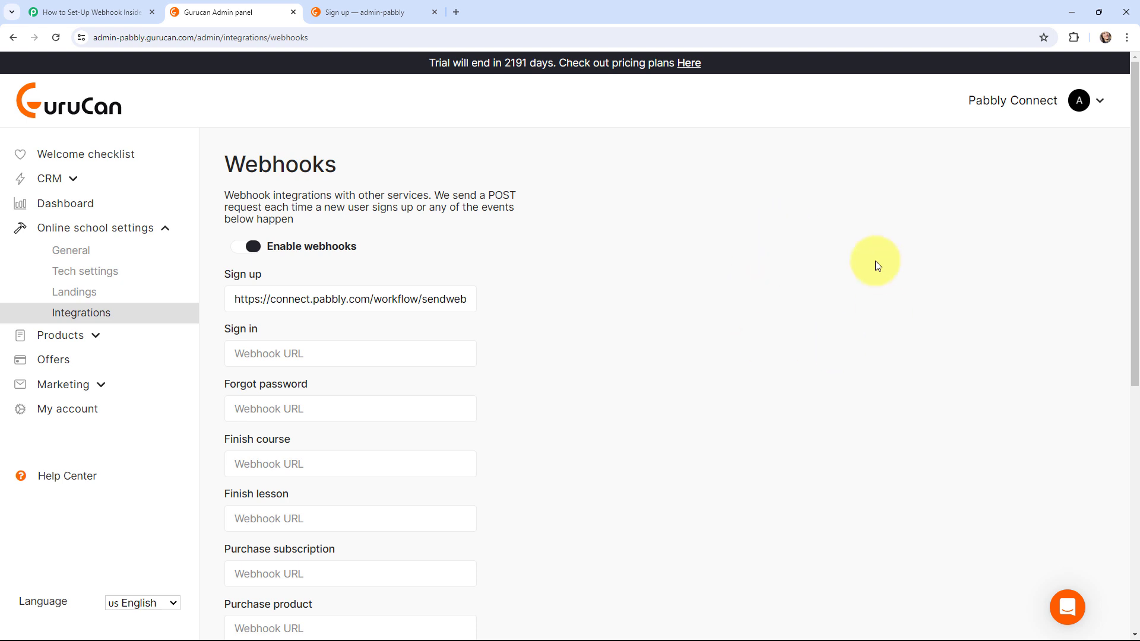
# - Load the school's sign-up page in a new Chrome Incognito window
pyautogui.click(361, 9)
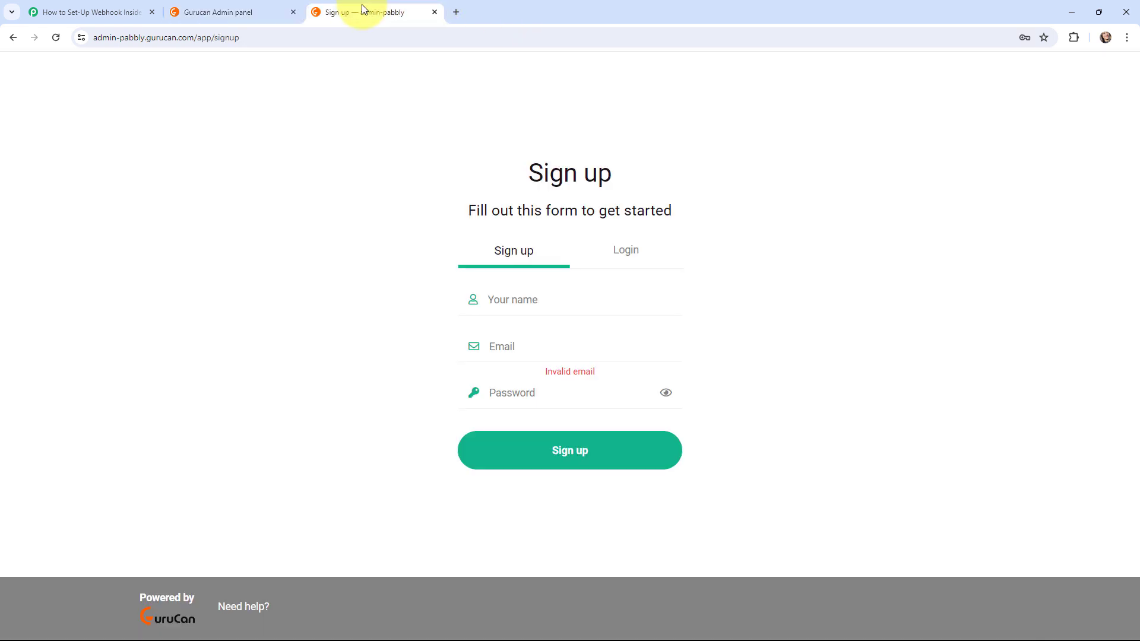
pyautogui.click(247, 40)
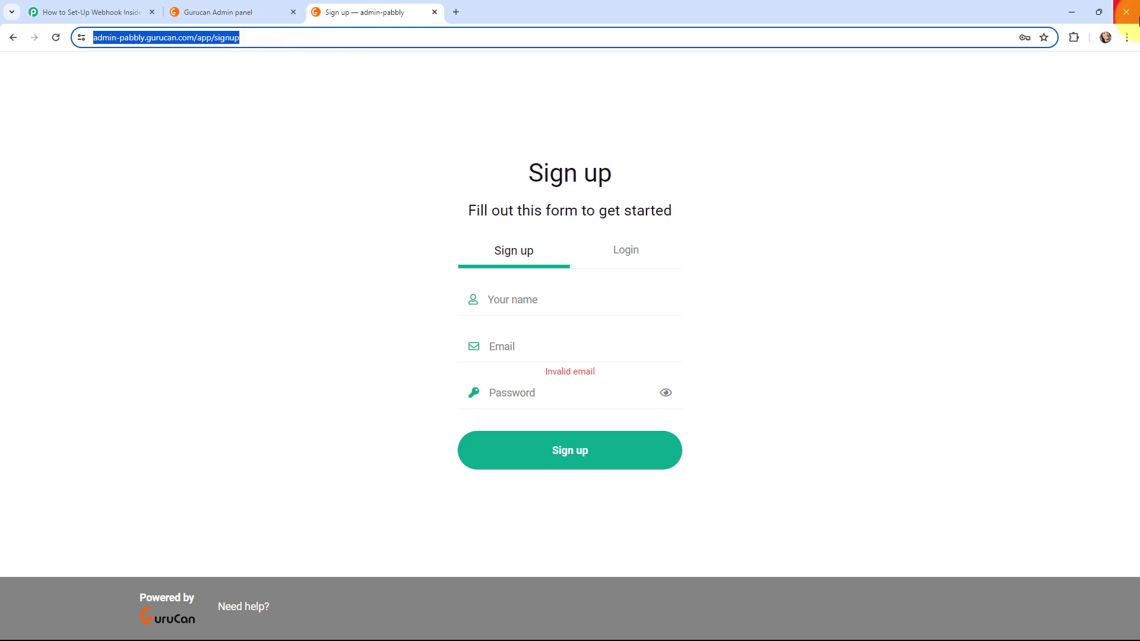
pyautogui.click(1127, 39)
pyautogui.click(991, 95)
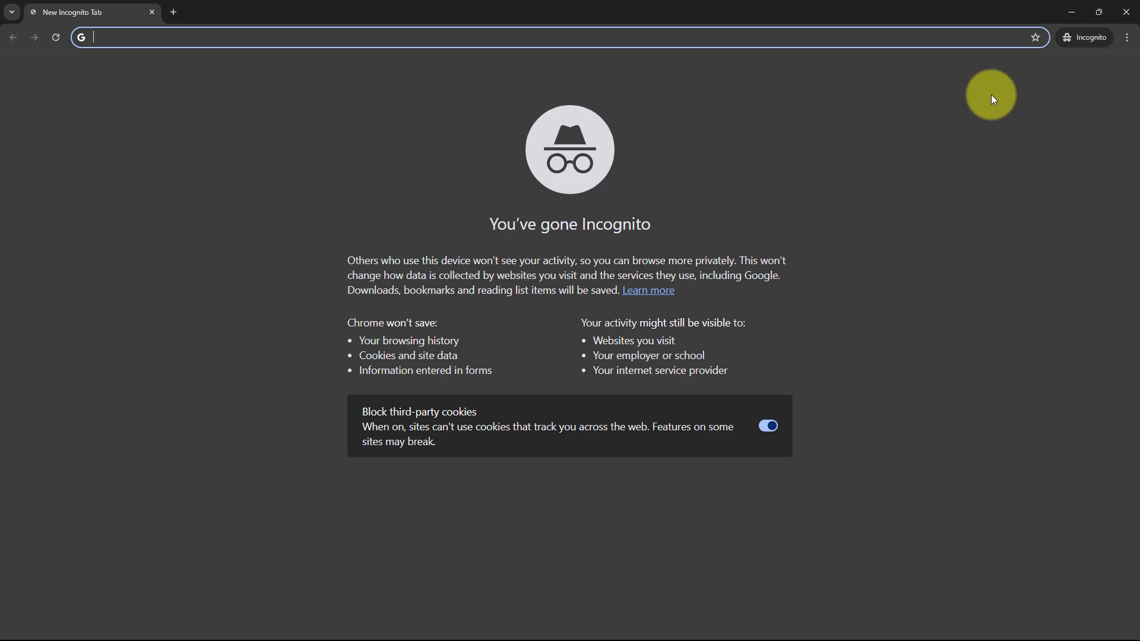
pyautogui.hotkey('ctrl', 'v')
pyautogui.press('Return')
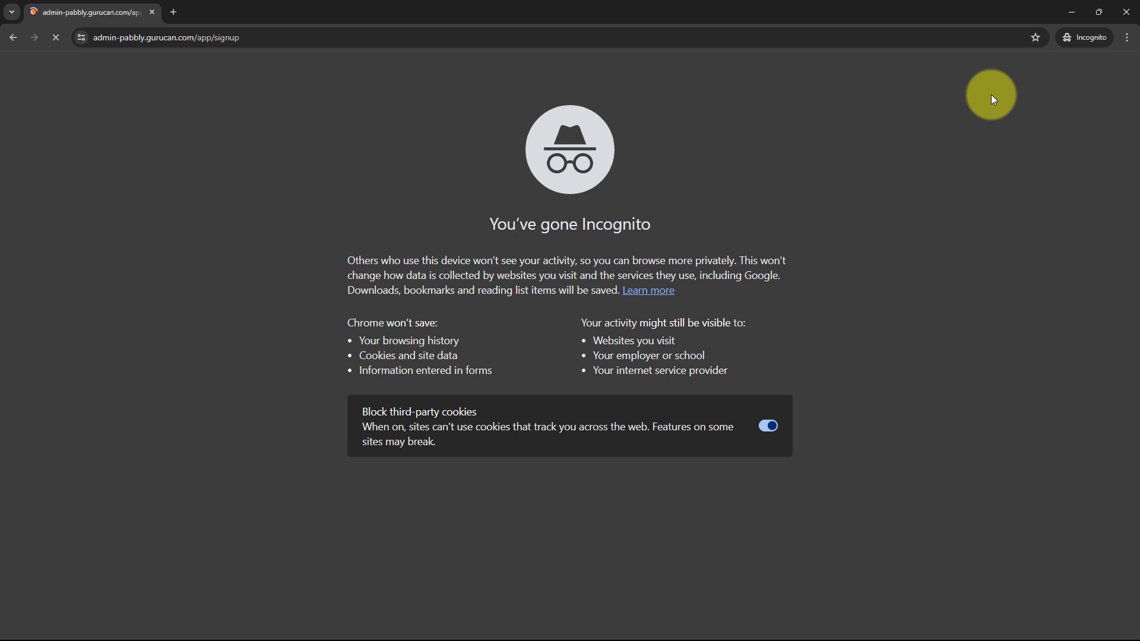
# - Sign up a test user named 'Latest User' with a saved email and a password
pyautogui.click(578, 297)
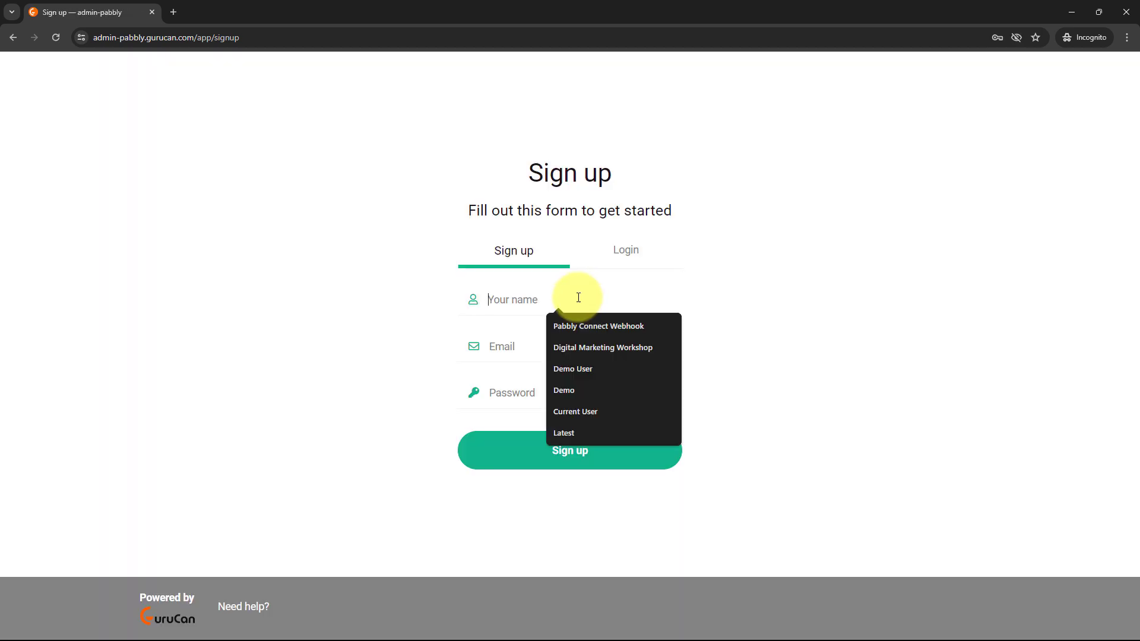
pyautogui.write('Latest')
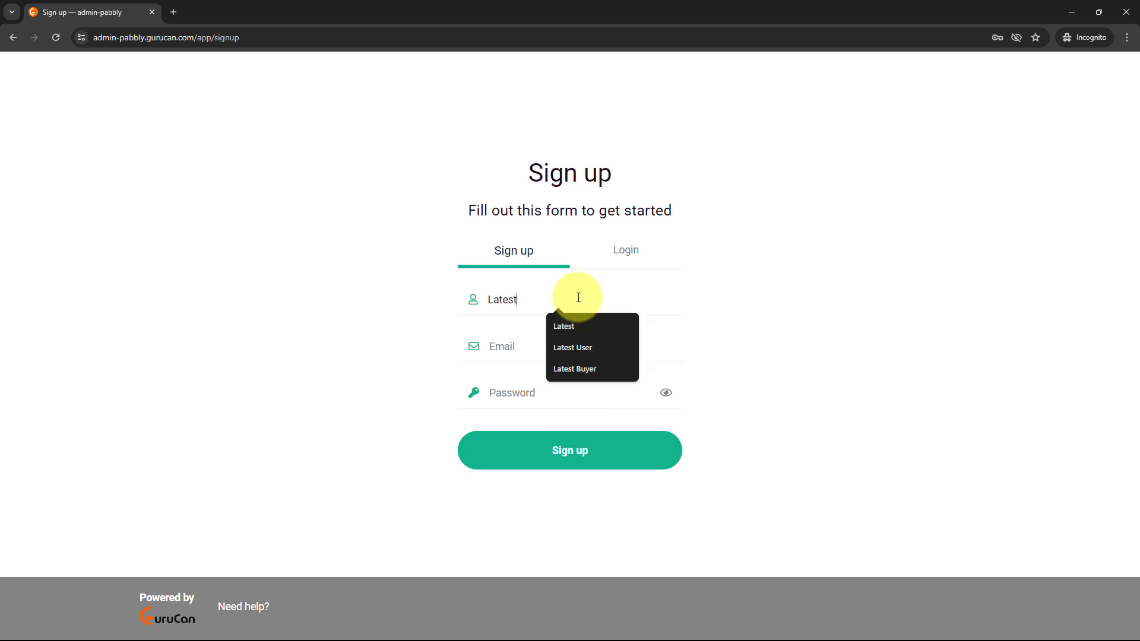
pyautogui.write(' User')
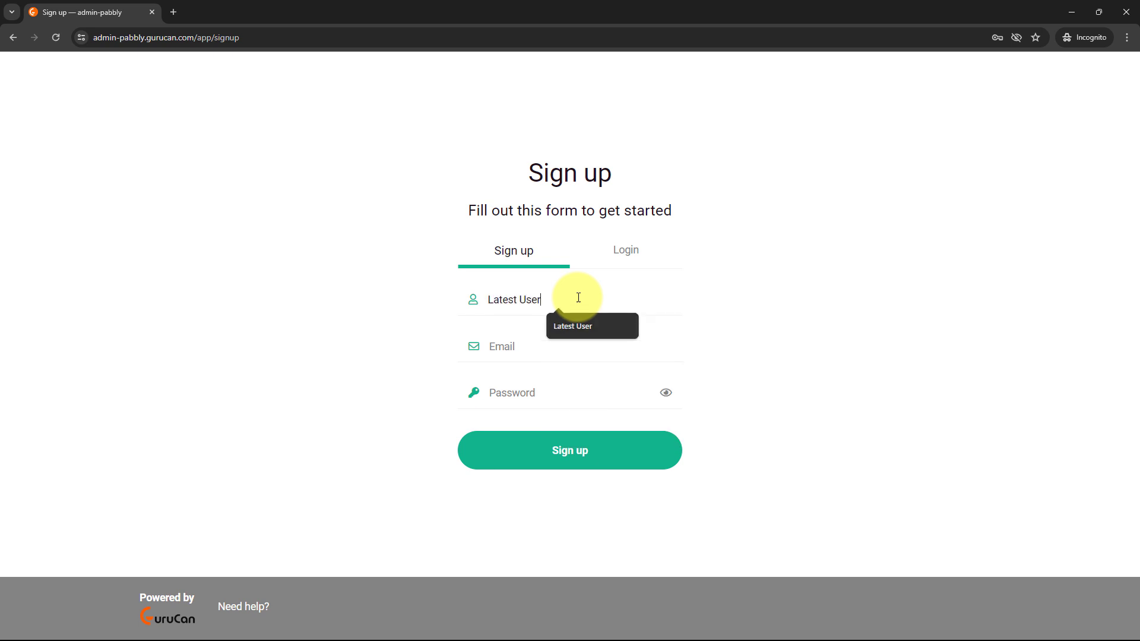
pyautogui.click(552, 352)
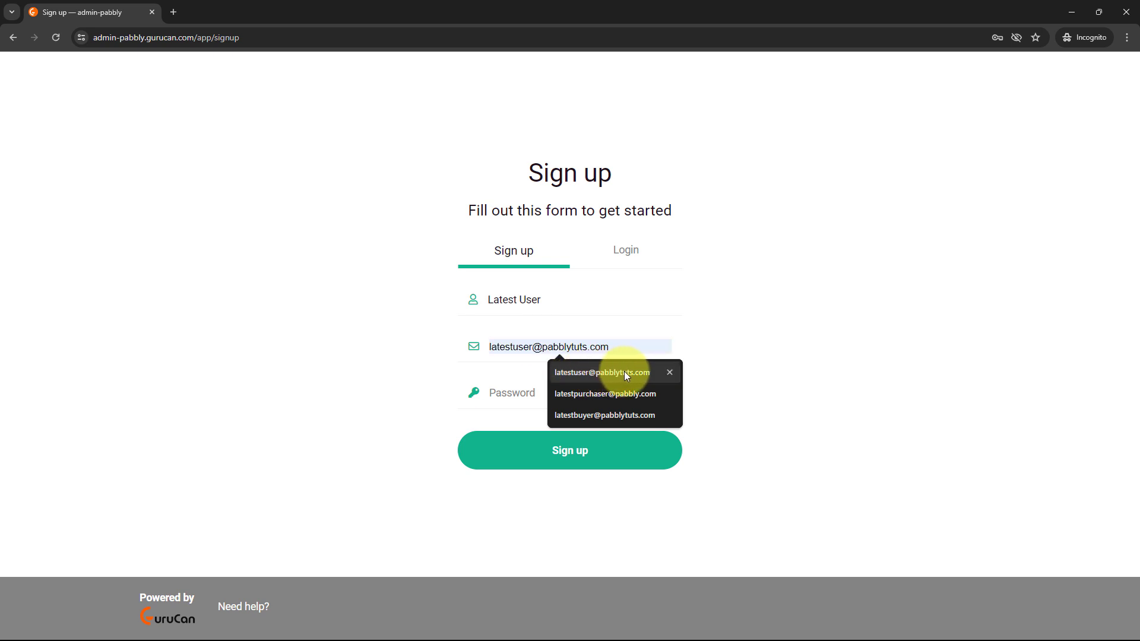
pyautogui.click(624, 371)
pyautogui.click(573, 399)
pyautogui.write('p')
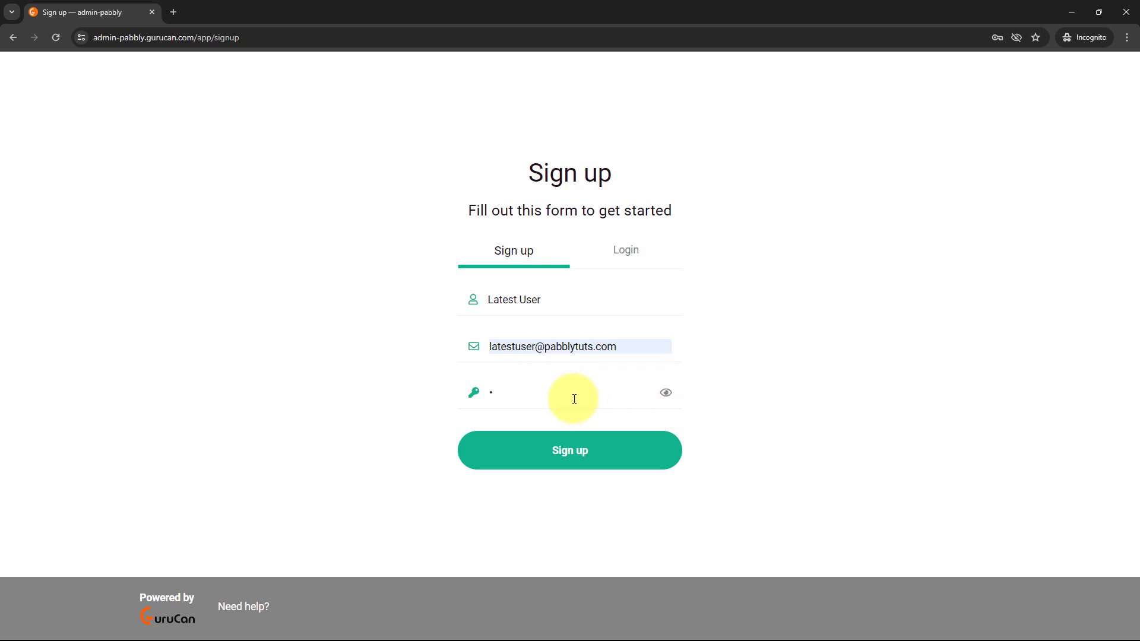
pyautogui.write('abbly1')
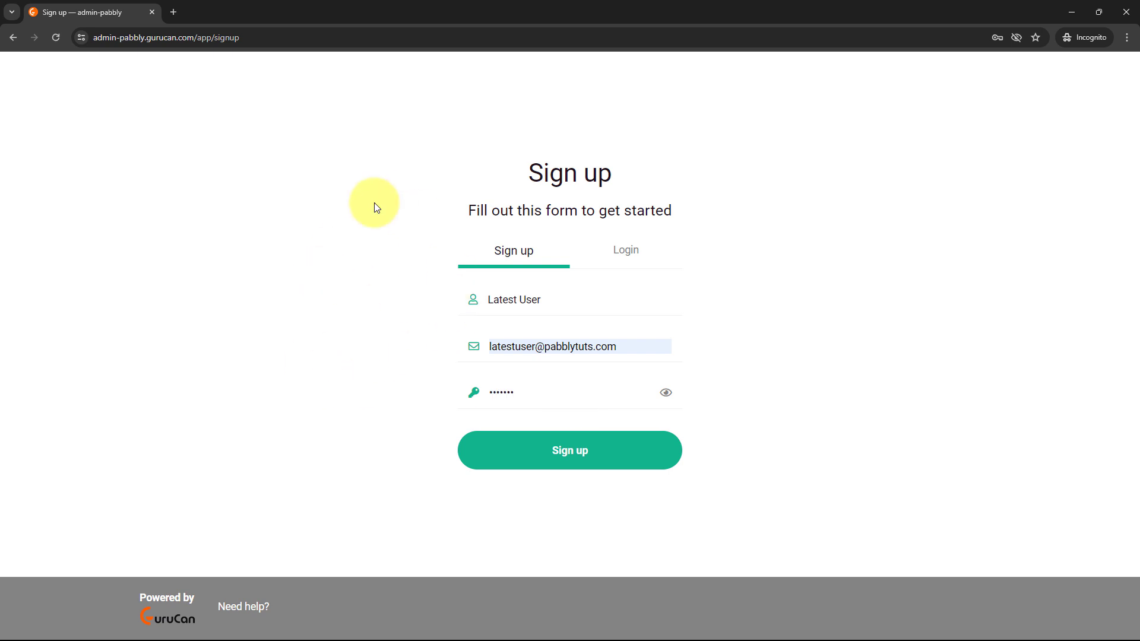
pyautogui.click(561, 460)
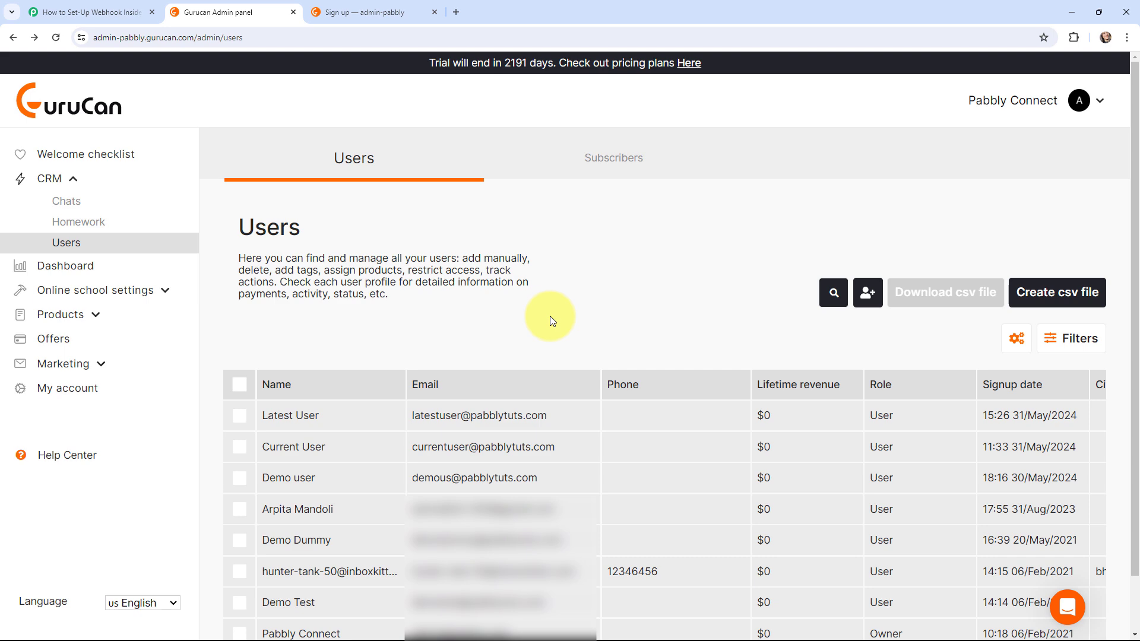
# - Go back to the Pabbly Connect workflow with the Gurucan New User trigger
pyautogui.click(89, 12)
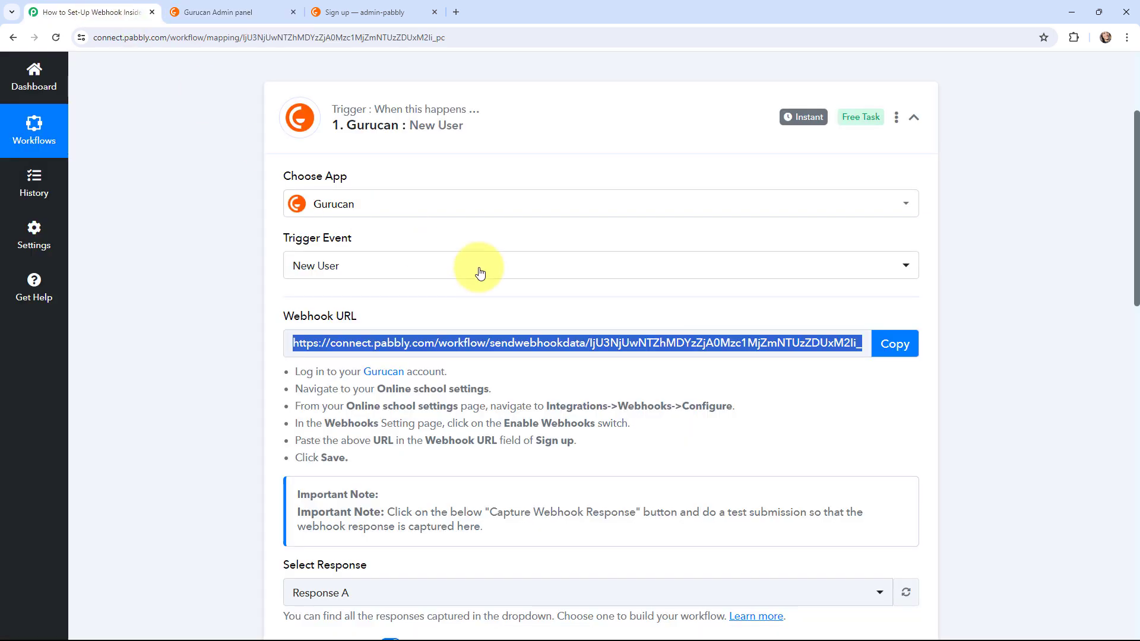
pyautogui.scroll(-9, 563, 267)
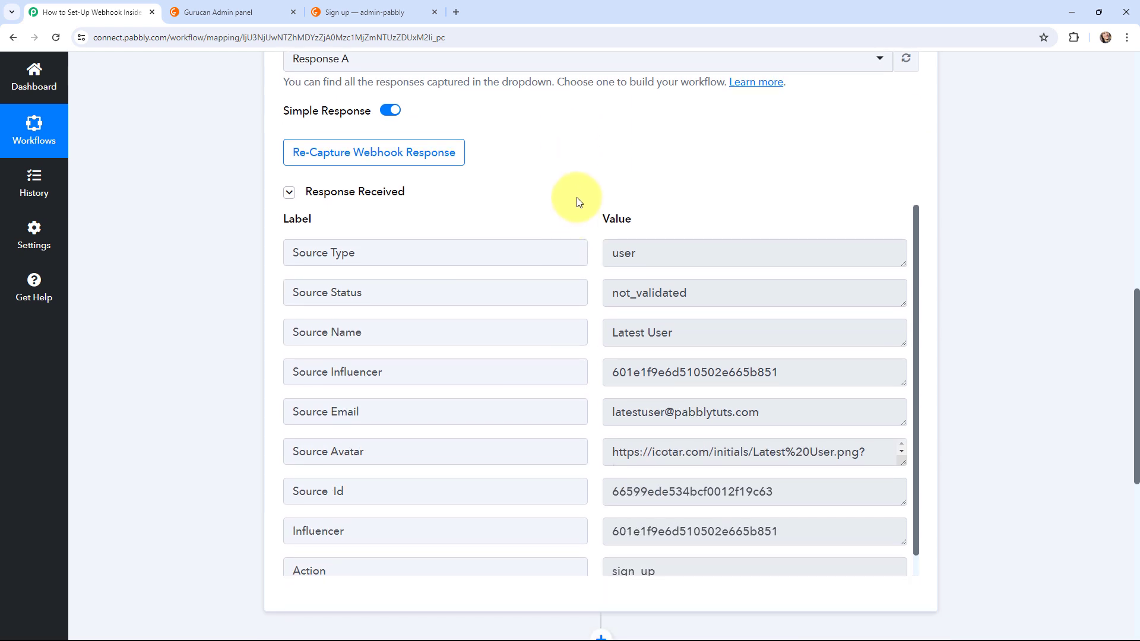
pyautogui.scroll(-1, 593, 173)
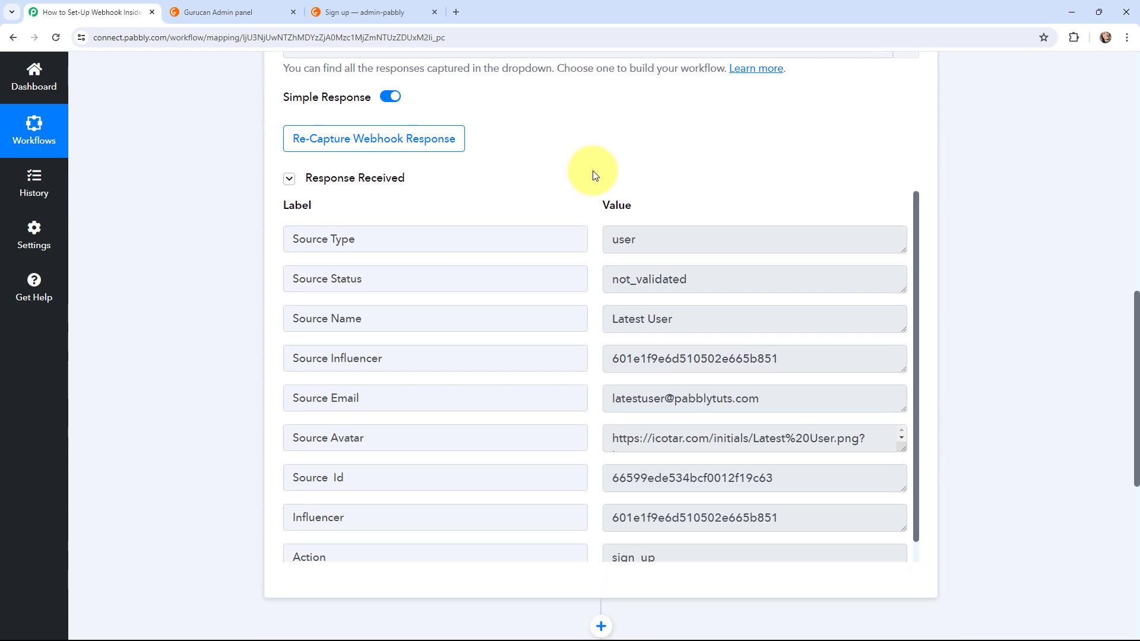
pyautogui.click(614, 198)
pyautogui.doubleClick(646, 196)
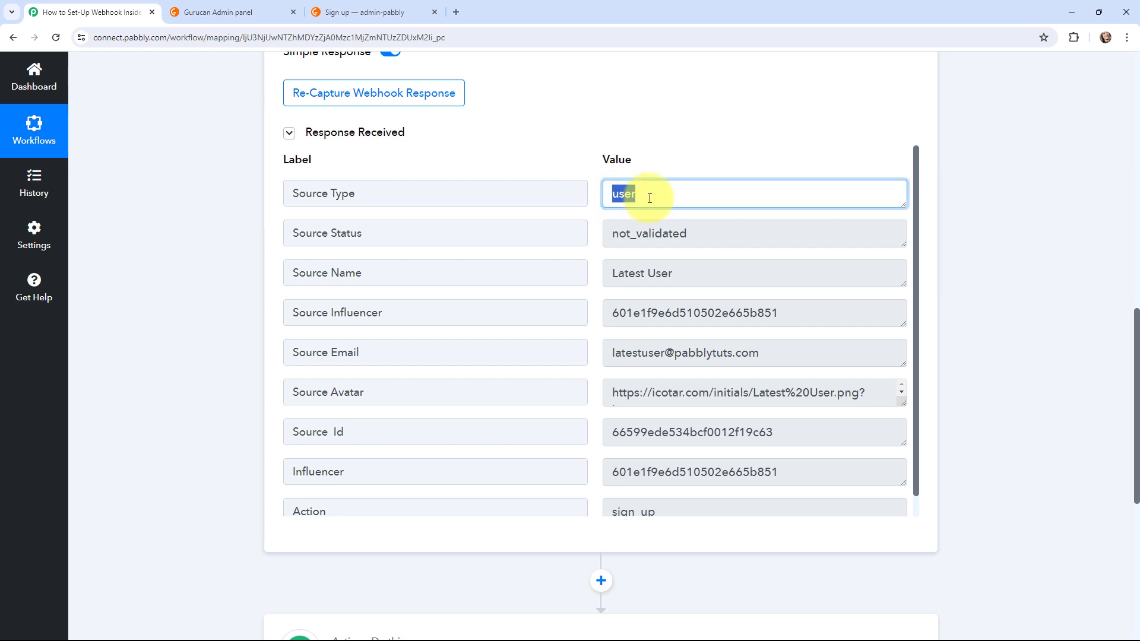
pyautogui.click(589, 220)
pyautogui.scroll(-1, 590, 221)
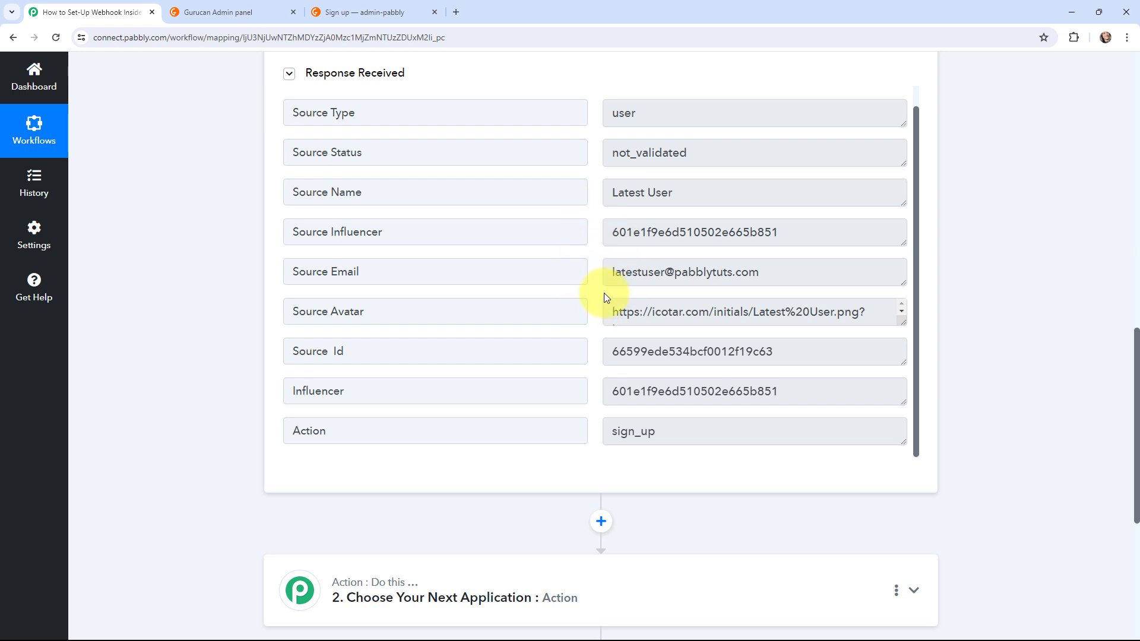
pyautogui.click(614, 438)
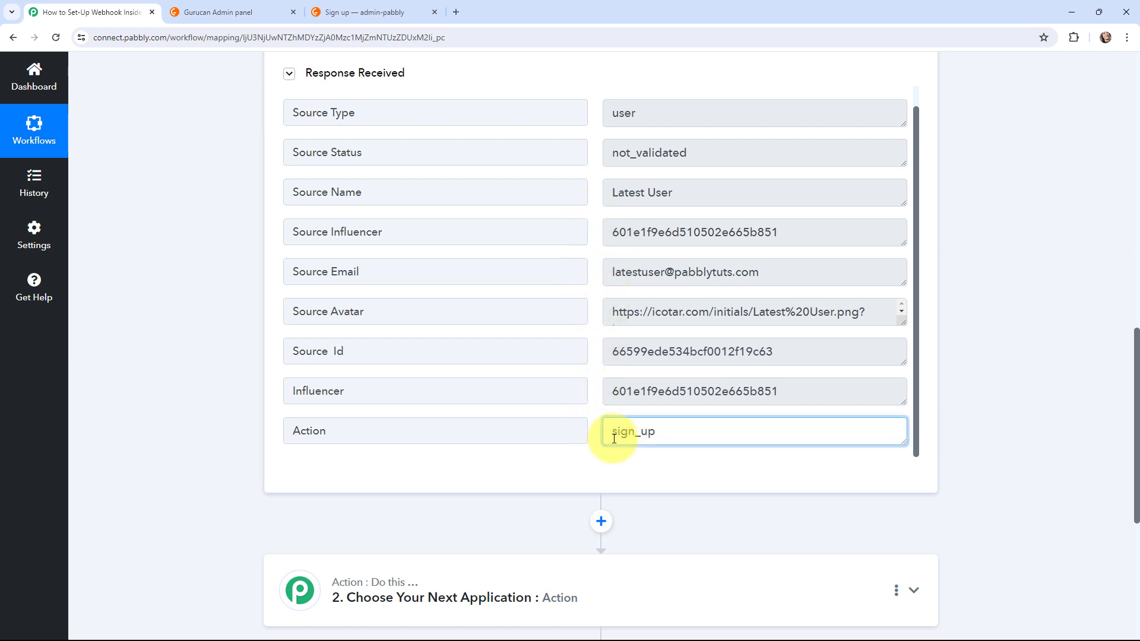
pyautogui.moveTo(614, 438); pyautogui.dragTo(667, 437)
pyautogui.click(196, 356)
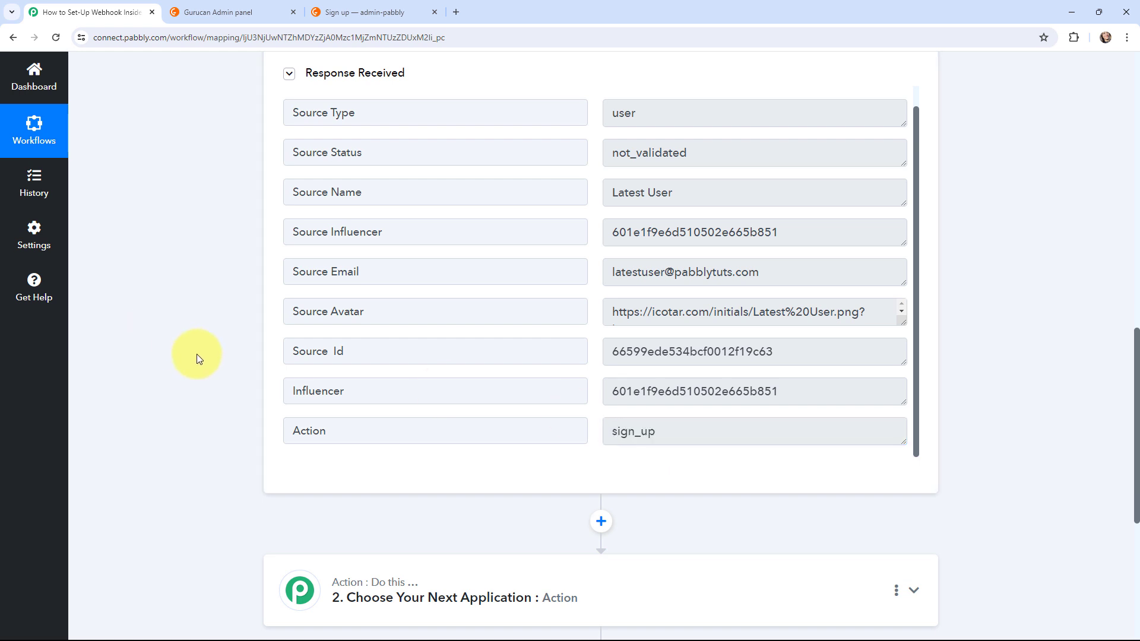
pyautogui.scroll(2, 198, 358)
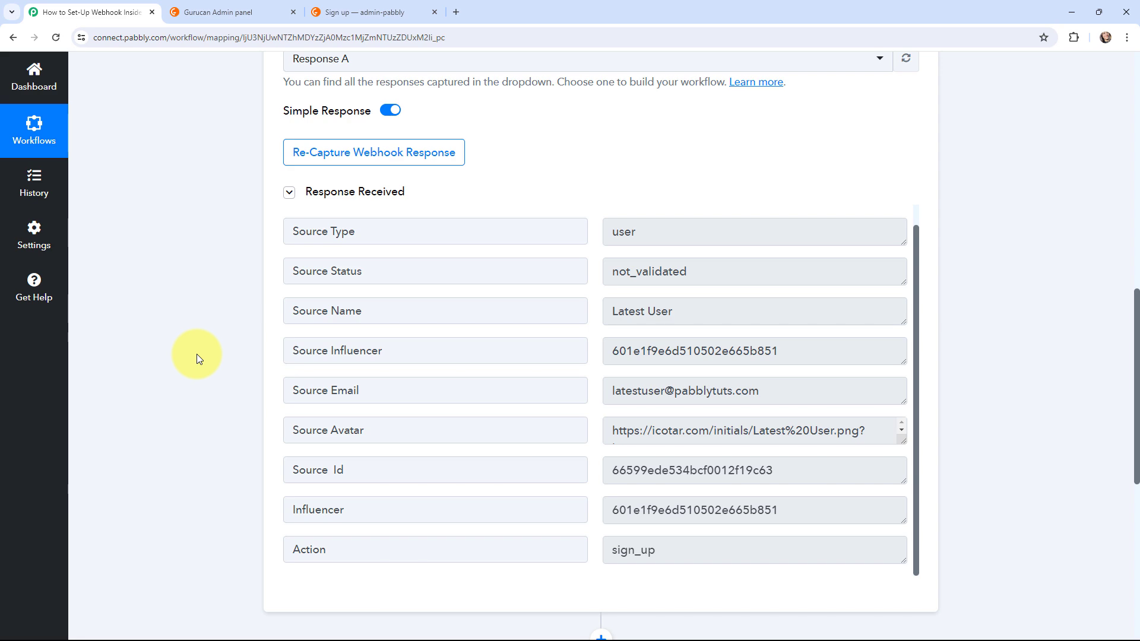
pyautogui.scroll(15, 198, 354)
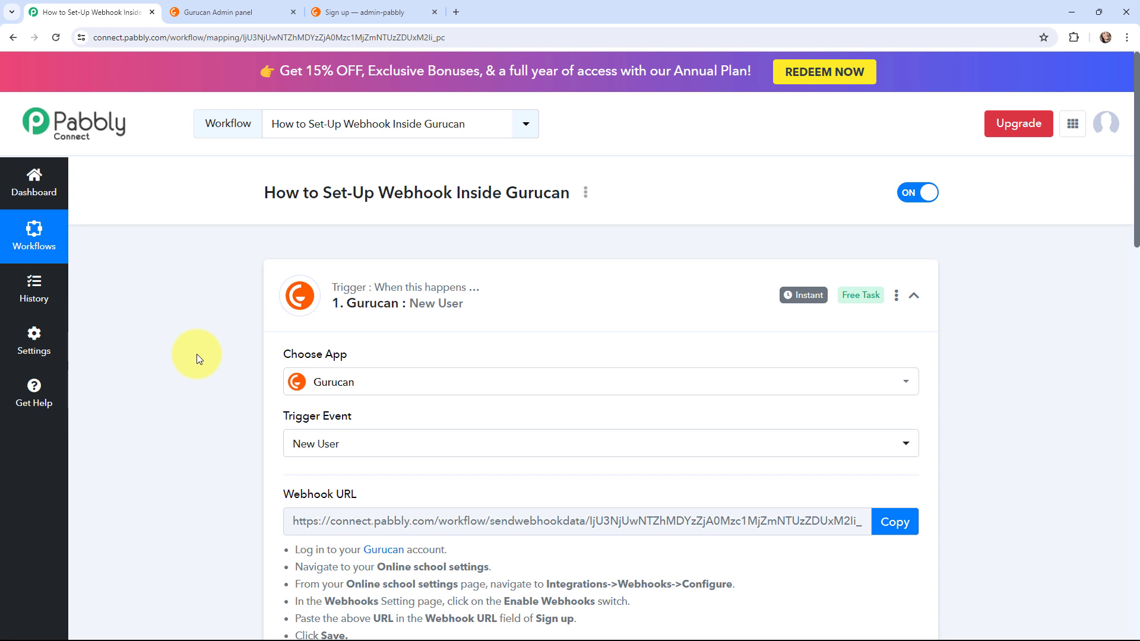
# - Collapse both the Gurucan New User trigger card and the Action card, then scroll to the top
pyautogui.click(300, 274)
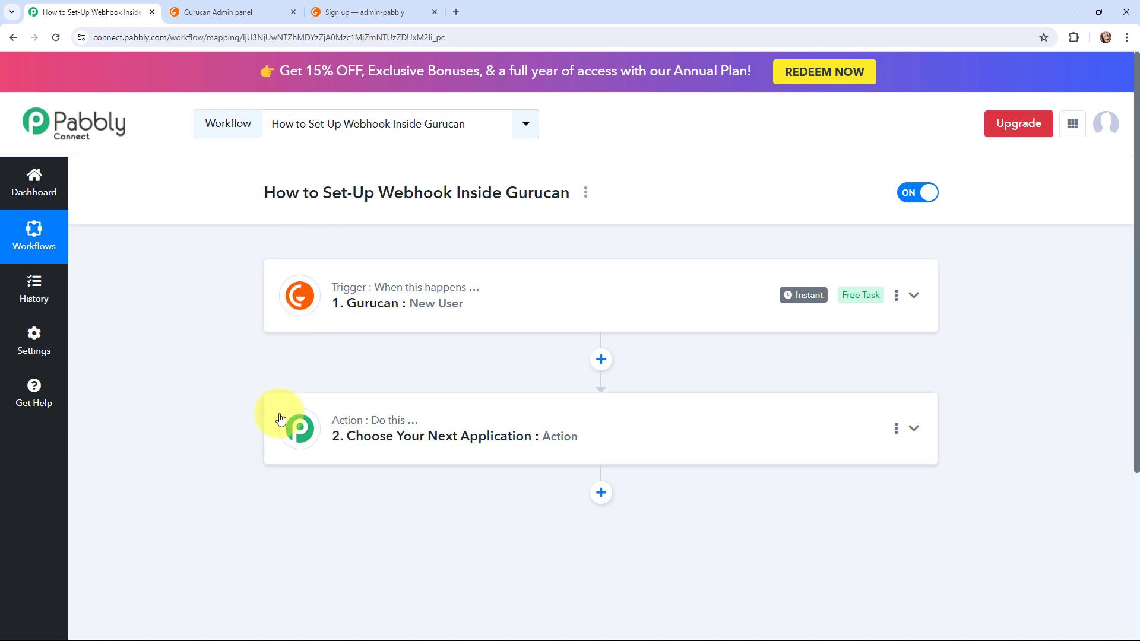
pyautogui.click(280, 419)
pyautogui.scroll(-3, 162, 379)
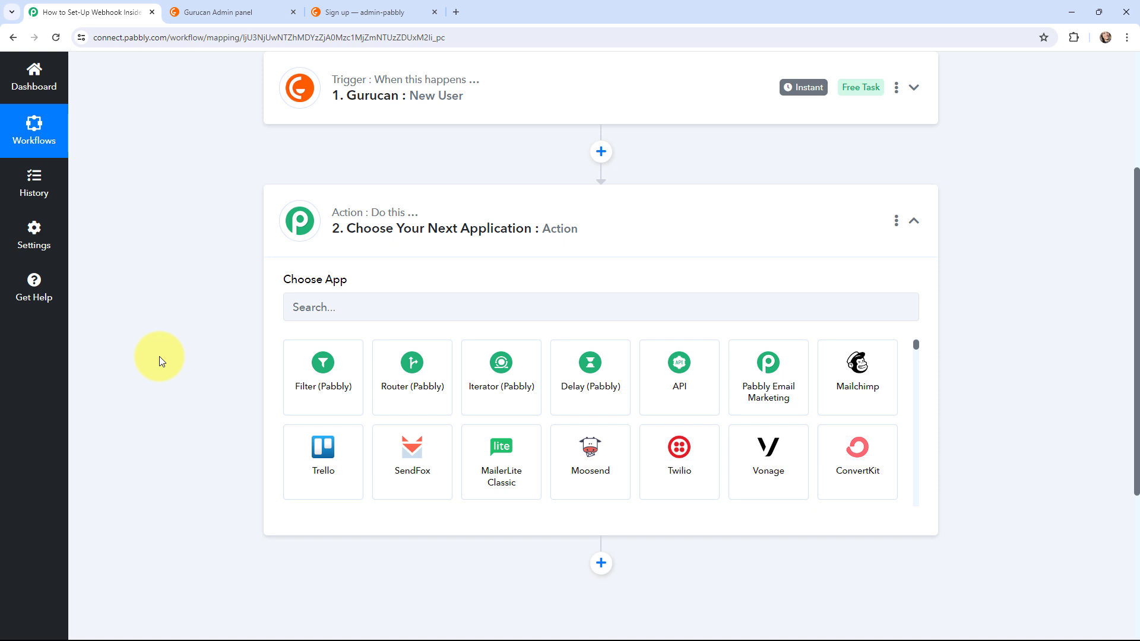
pyautogui.click(289, 228)
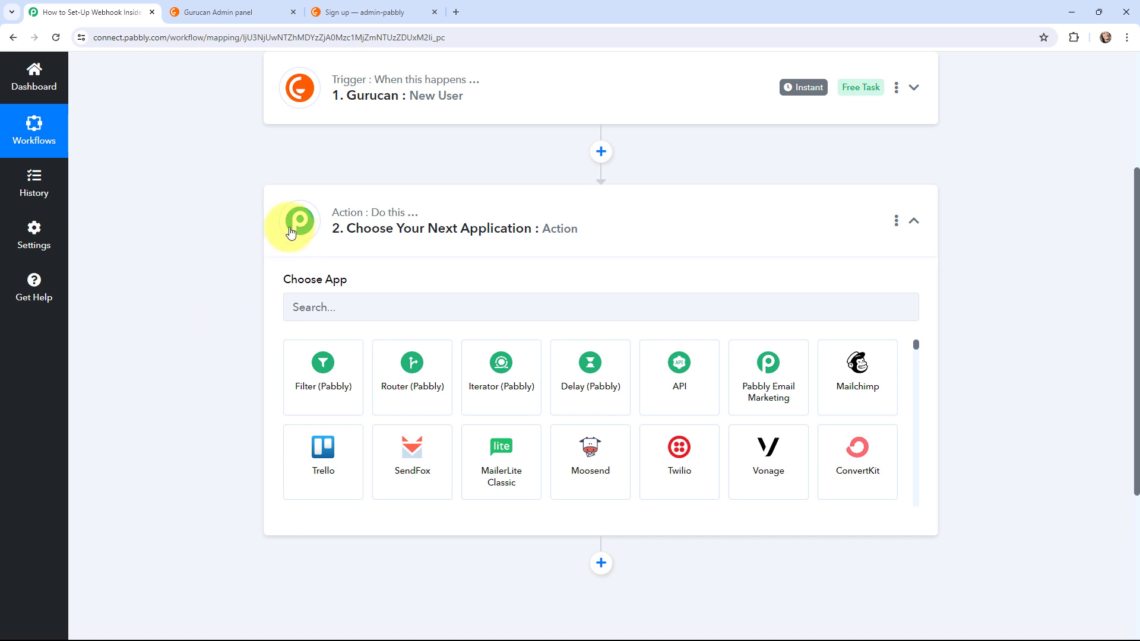
pyautogui.scroll(3, 169, 322)
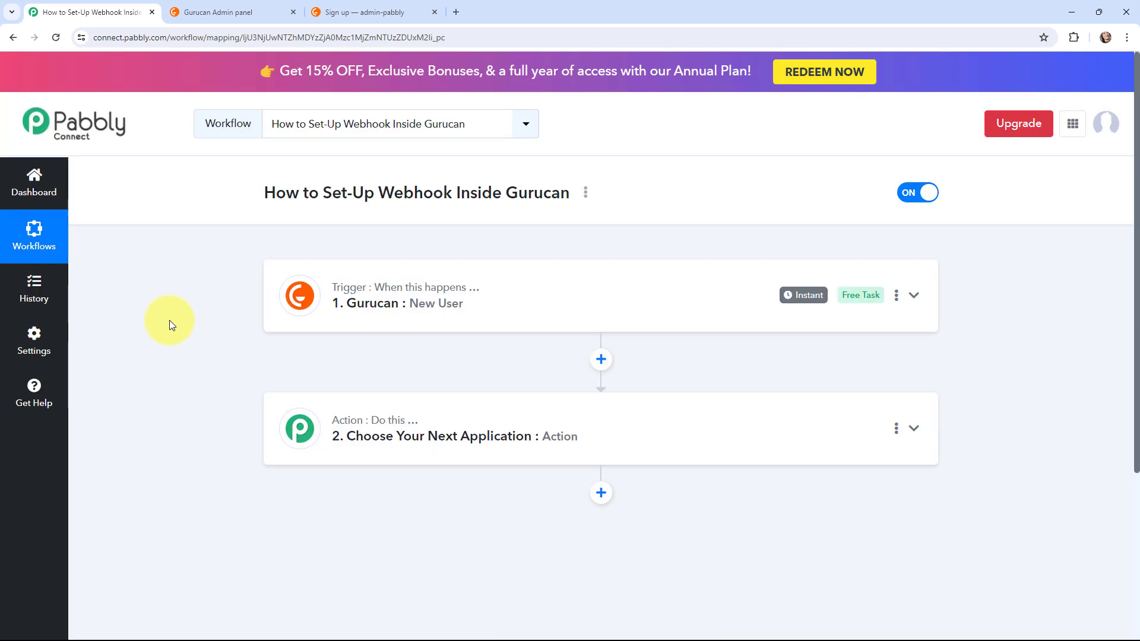